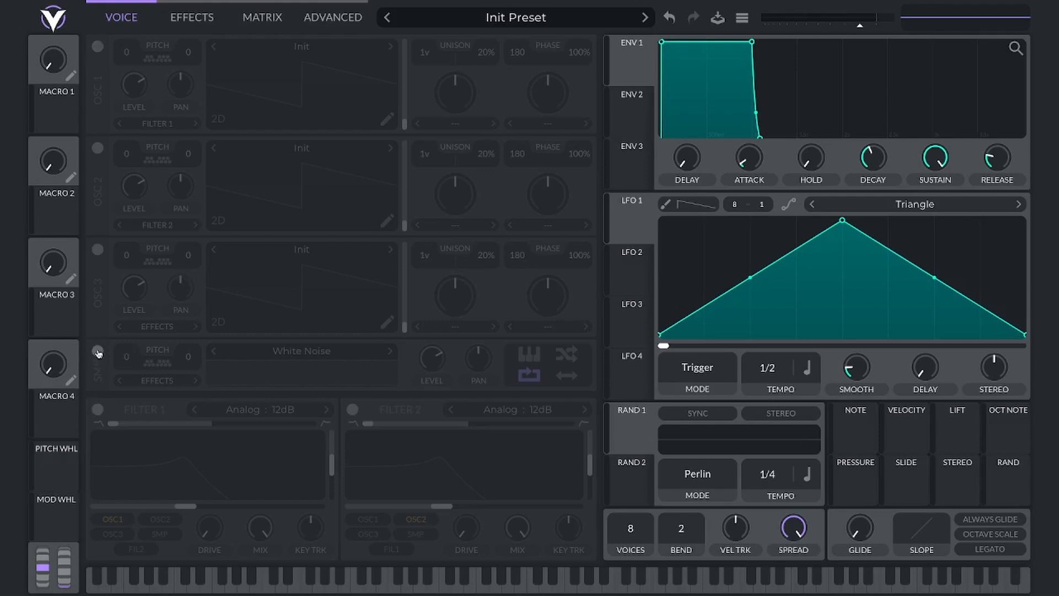
Step: Turn on the White Noise sampler and shape Envelope 1 into a short burst with zero sustain and a very short decay
click(98, 351)
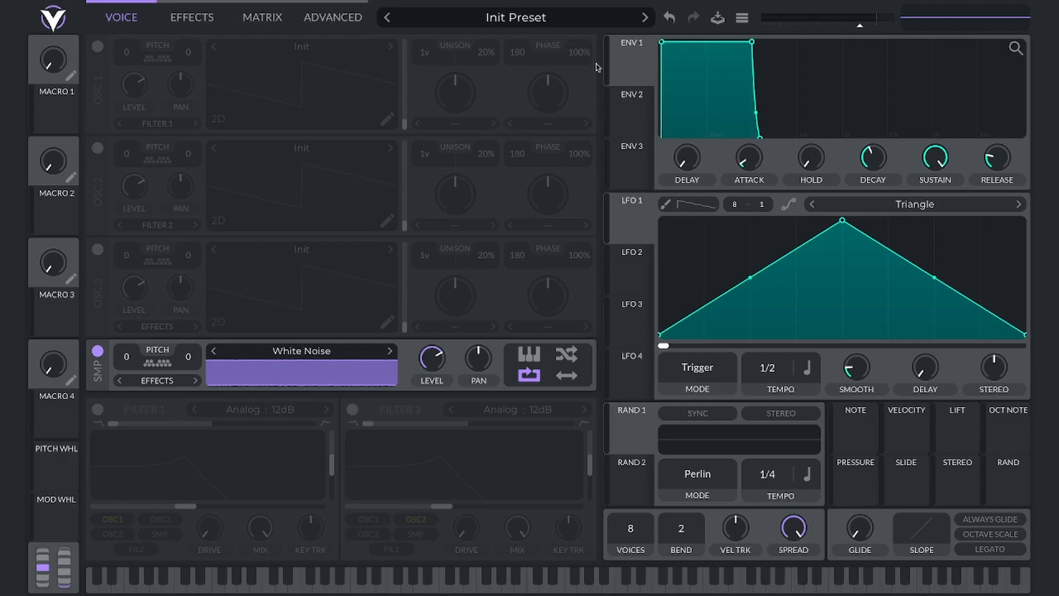
click(637, 47)
drag(749, 41, 663, 219)
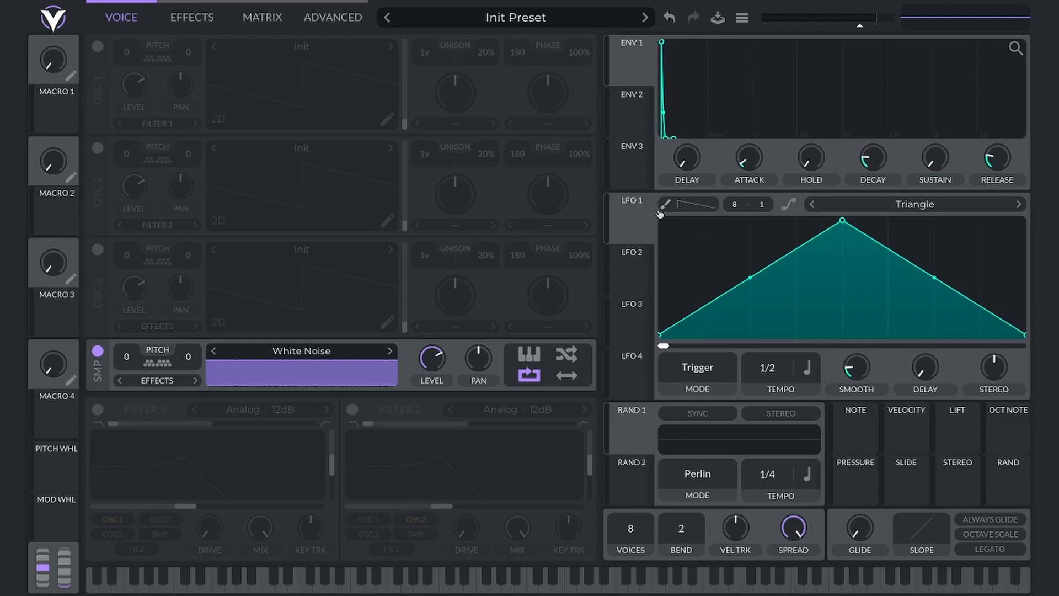
mouse_move(869, 160)
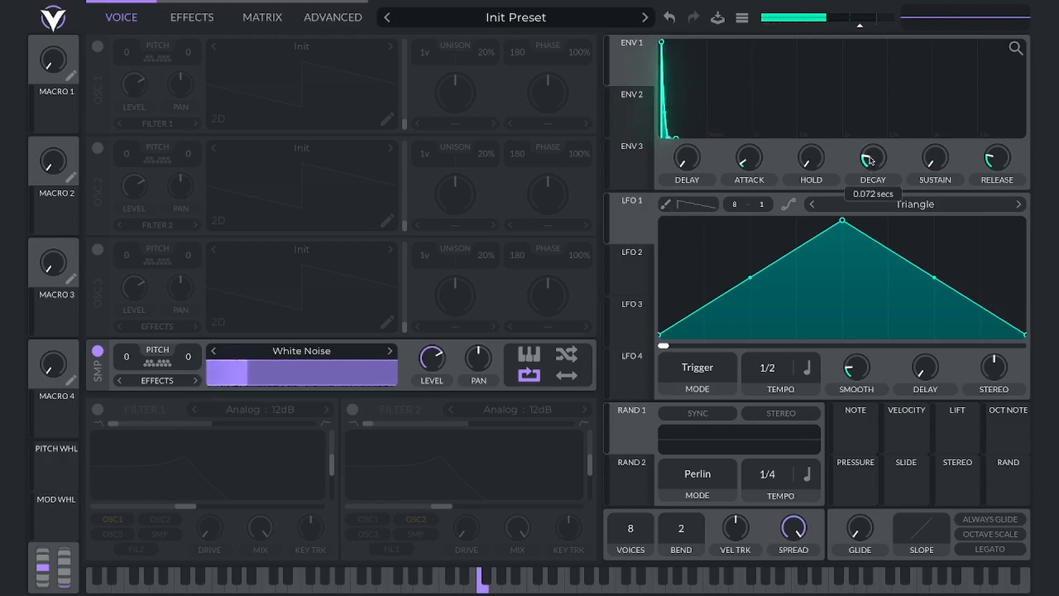
scroll(869, 160, down, 3)
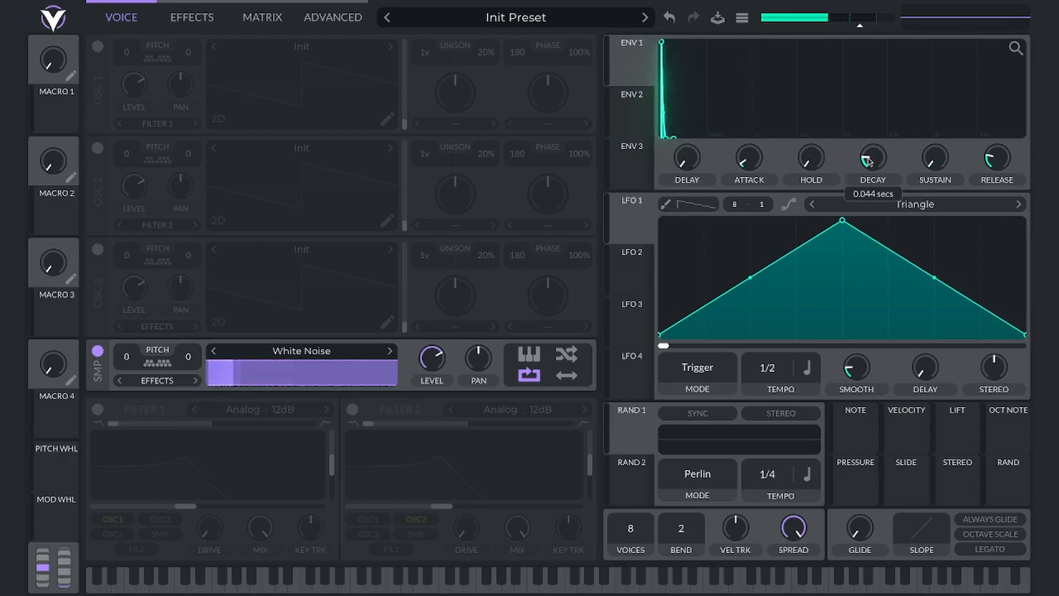
scroll(869, 160, down, 1)
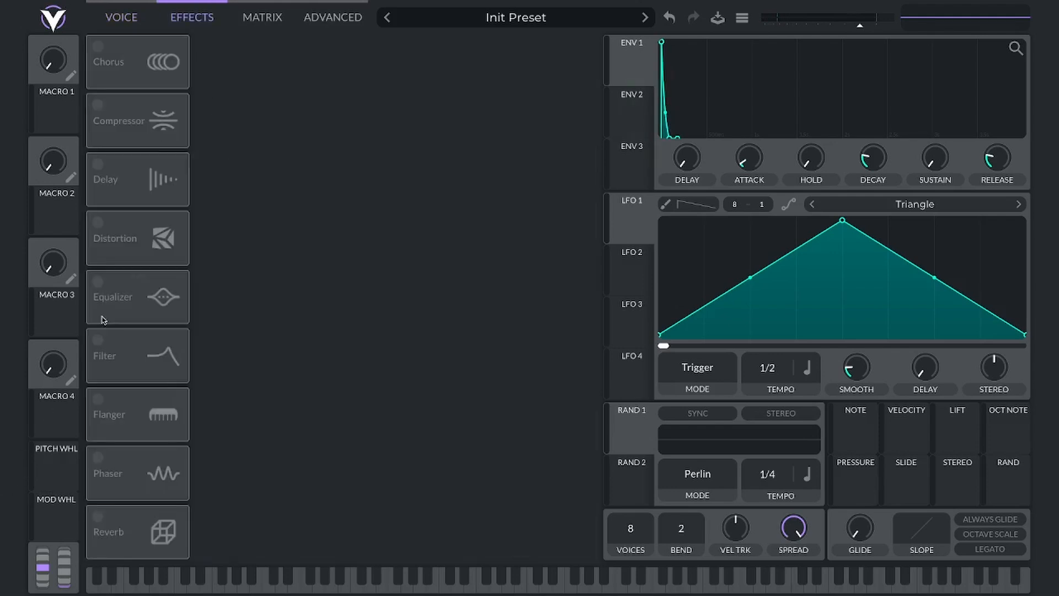
Step: Add the Filter effect and set its type to Comb: Low High Comb
click(99, 342)
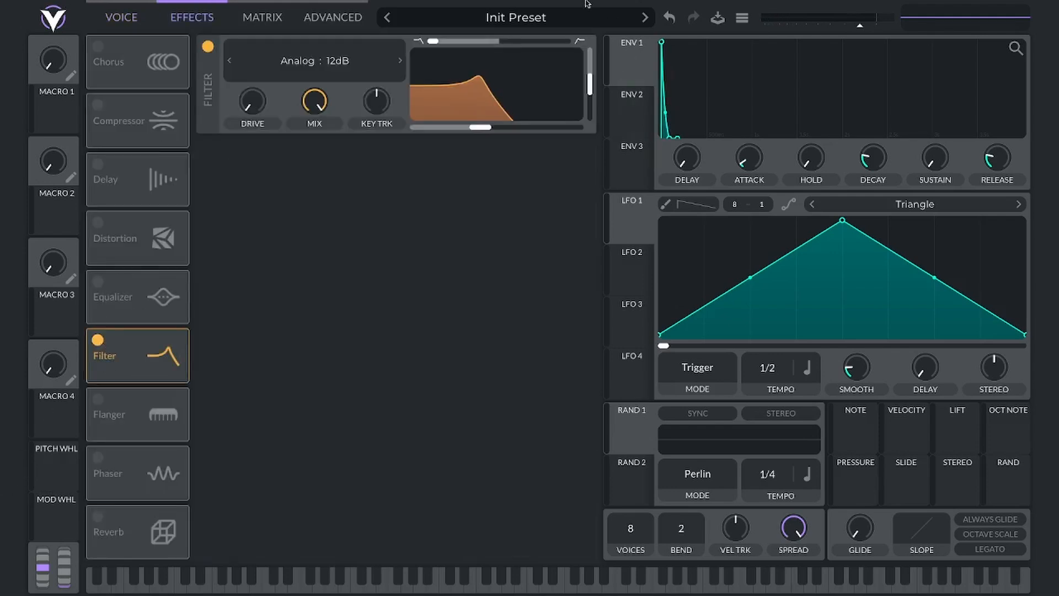
click(313, 60)
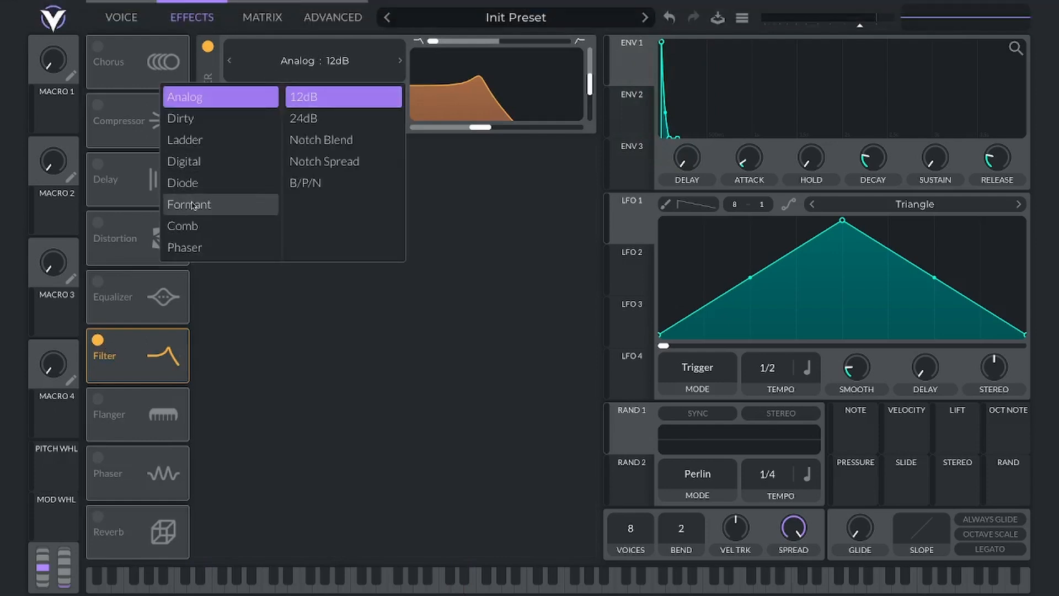
click(188, 225)
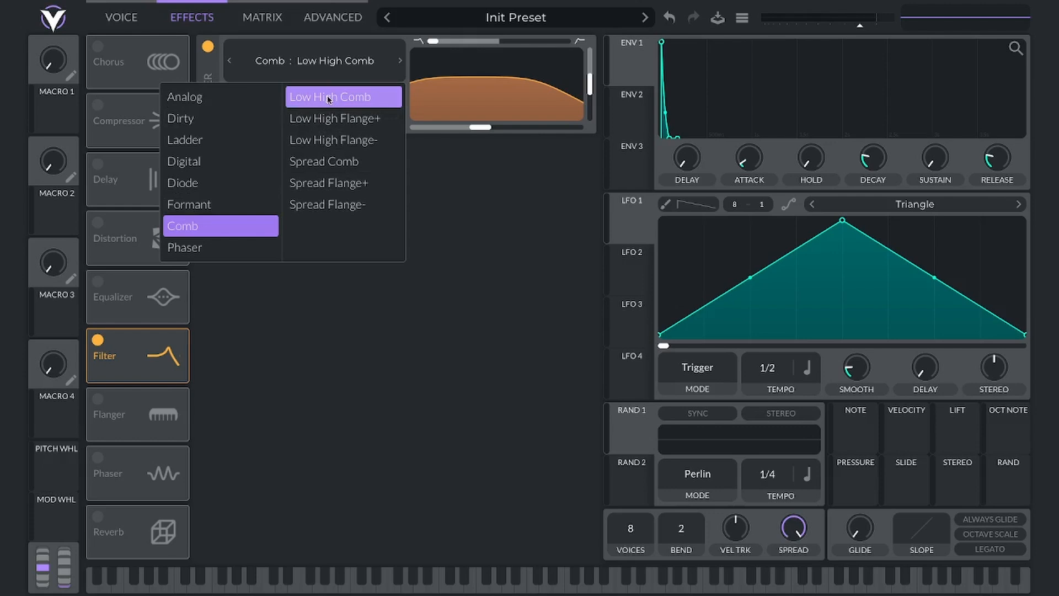
click(484, 136)
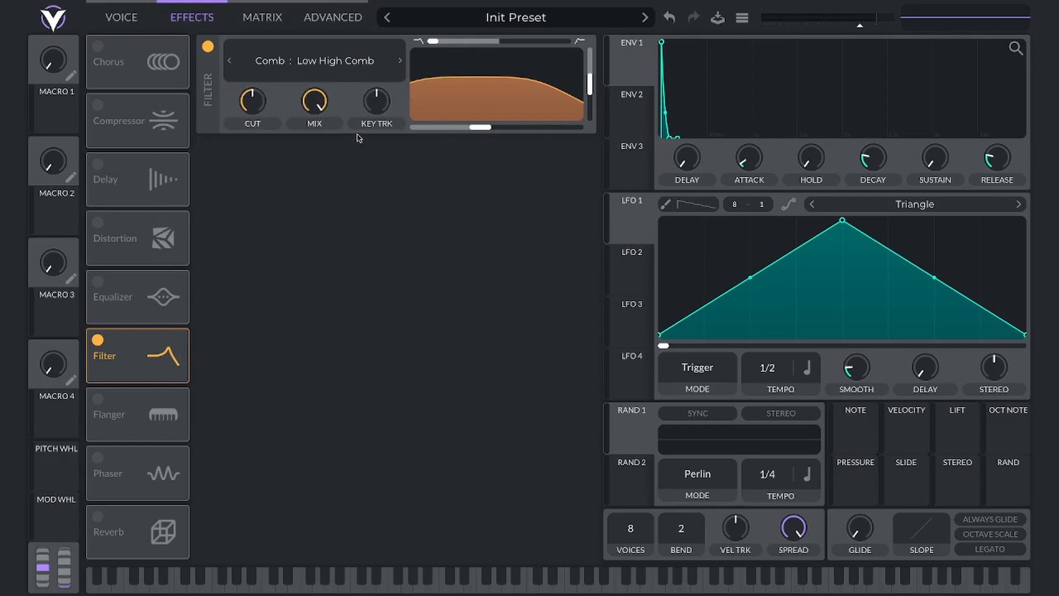
Step: Set the comb filter's key tracking to its minimum and its resonance to 0%, comparing against centered key tracking
drag(374, 108, 338, 305)
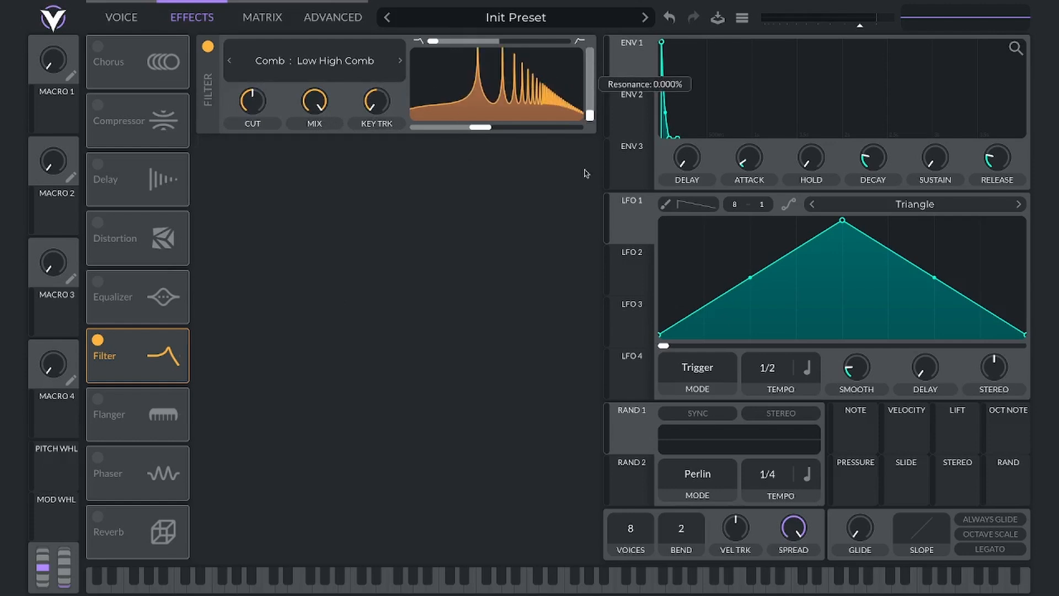
drag(589, 88, 554, 233)
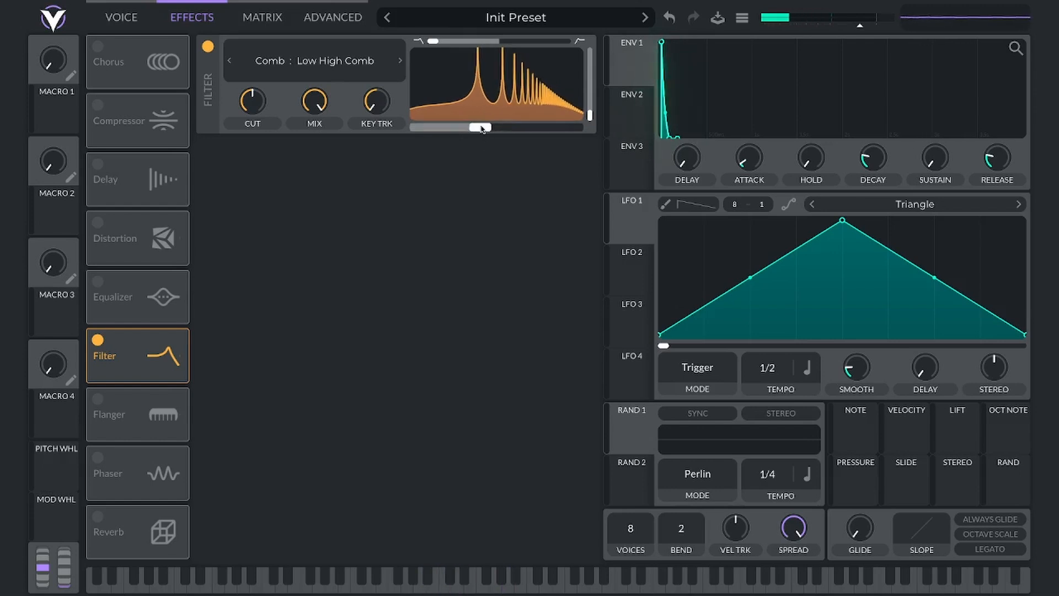
drag(371, 103, 386, 57)
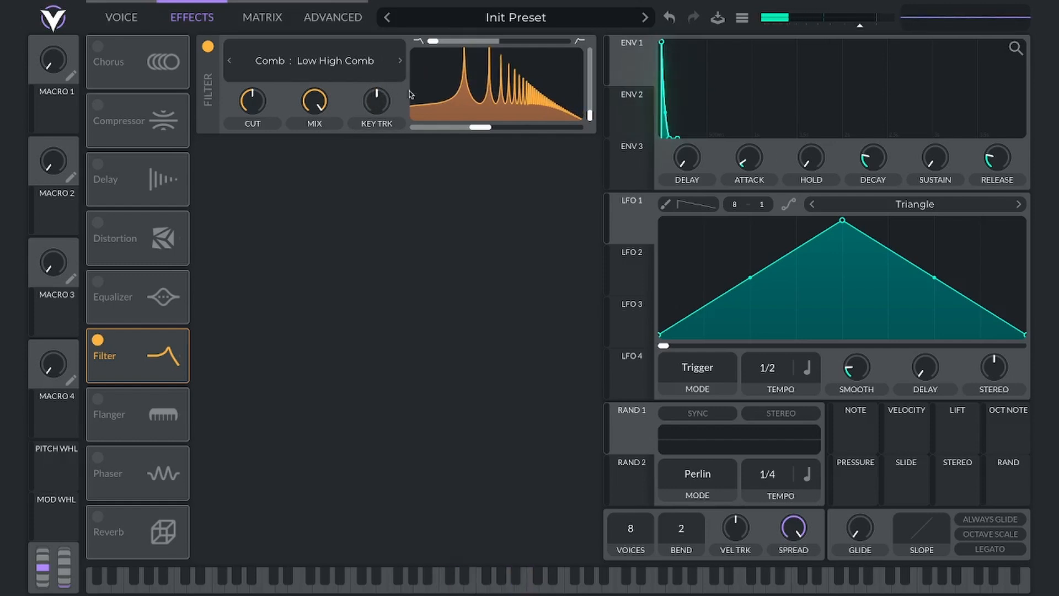
drag(377, 101, 360, 241)
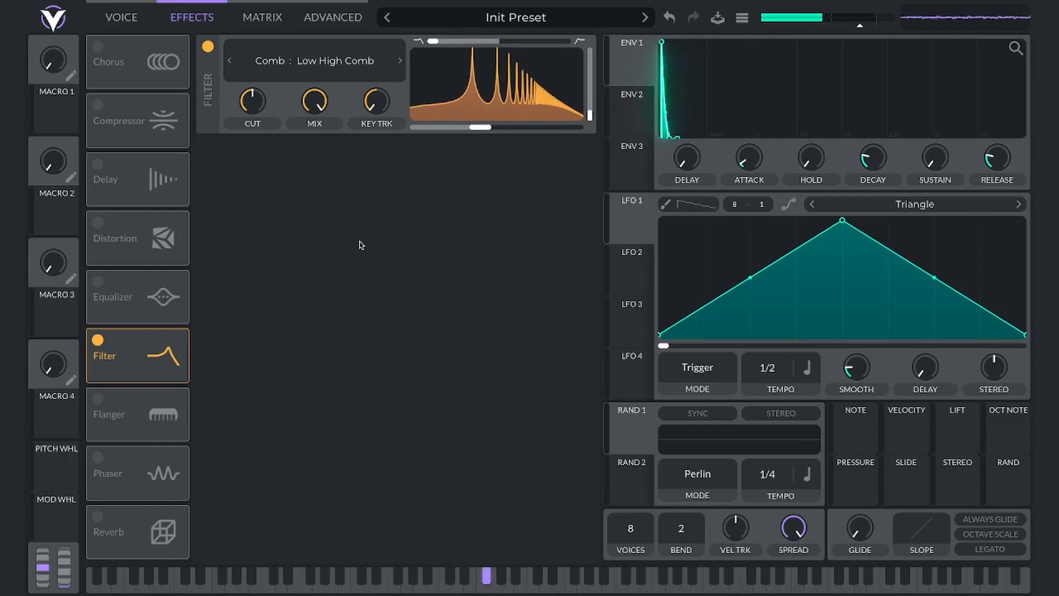
Step: Bypass the comb filter and add a phaser with its tempo set to Freeze
click(207, 47)
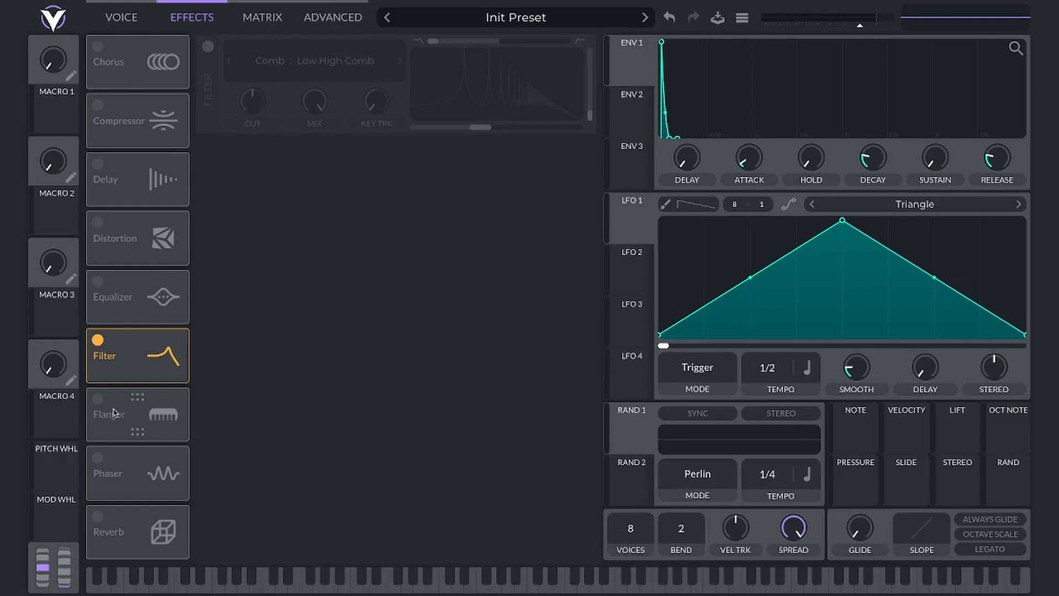
click(98, 458)
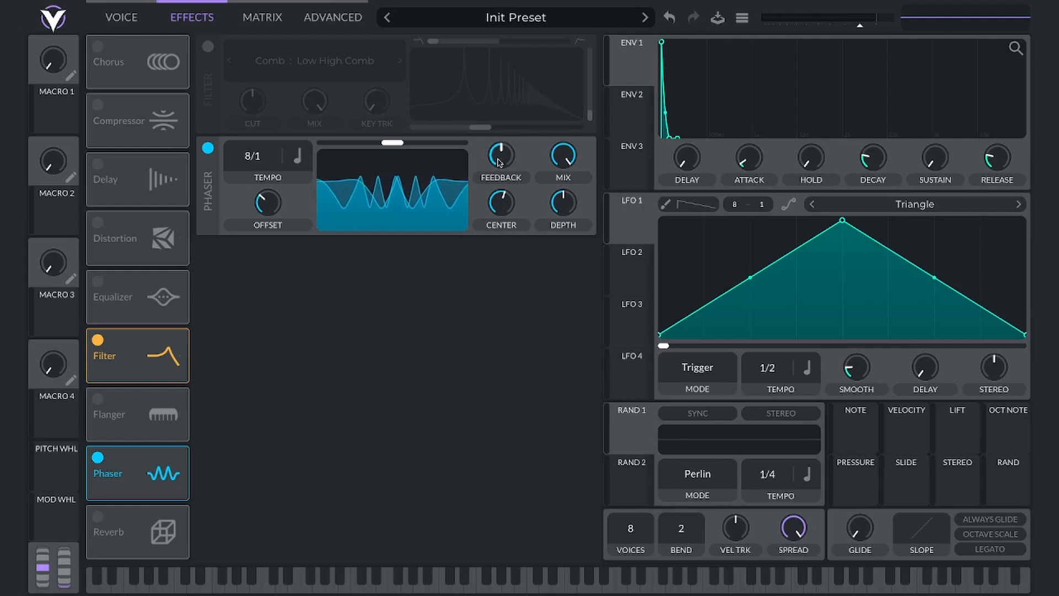
mouse_move(472, 158)
drag(252, 156, 241, 346)
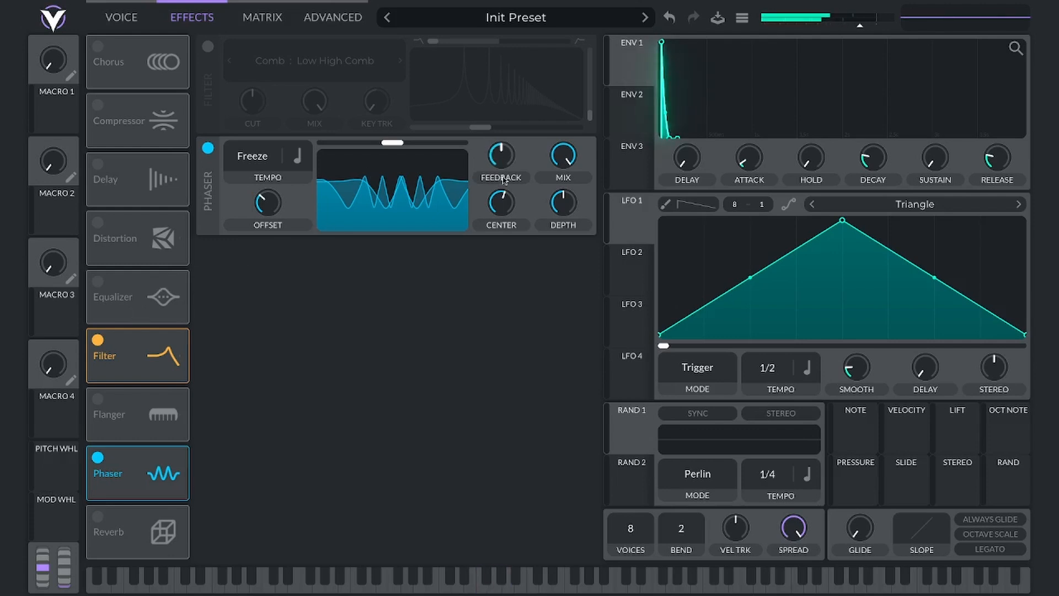
Step: Raise the phaser's feedback to about 97% and fine-tune its center frequency
mouse_move(503, 155)
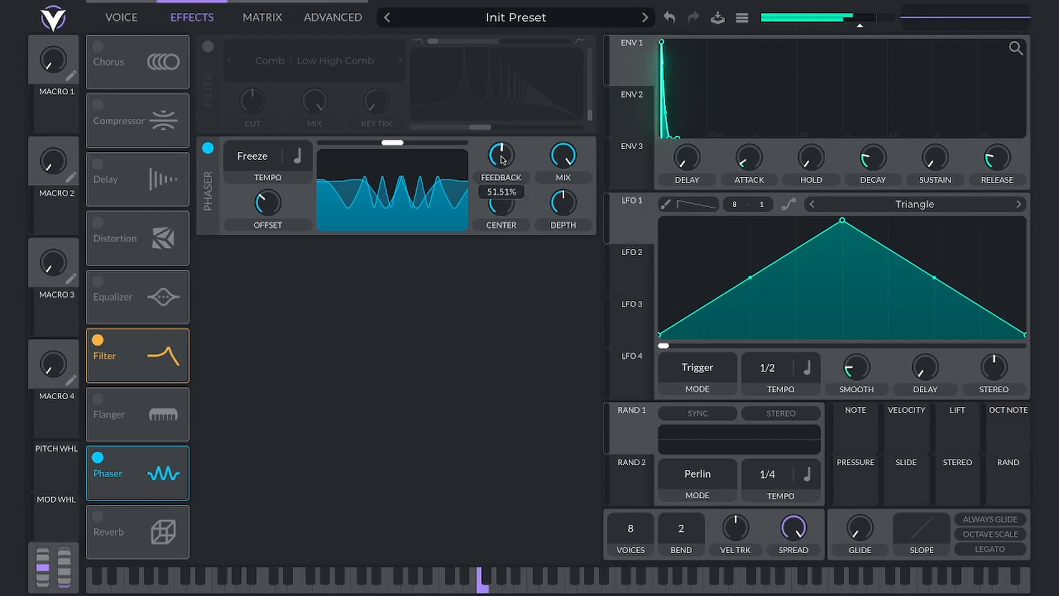
drag(503, 155, 514, 122)
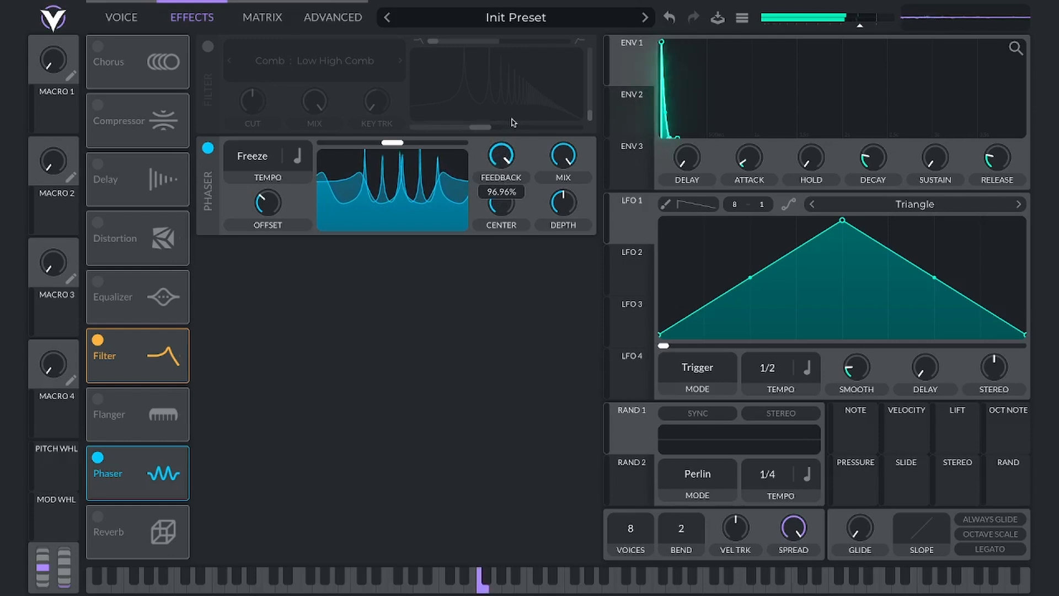
drag(504, 204, 504, 211)
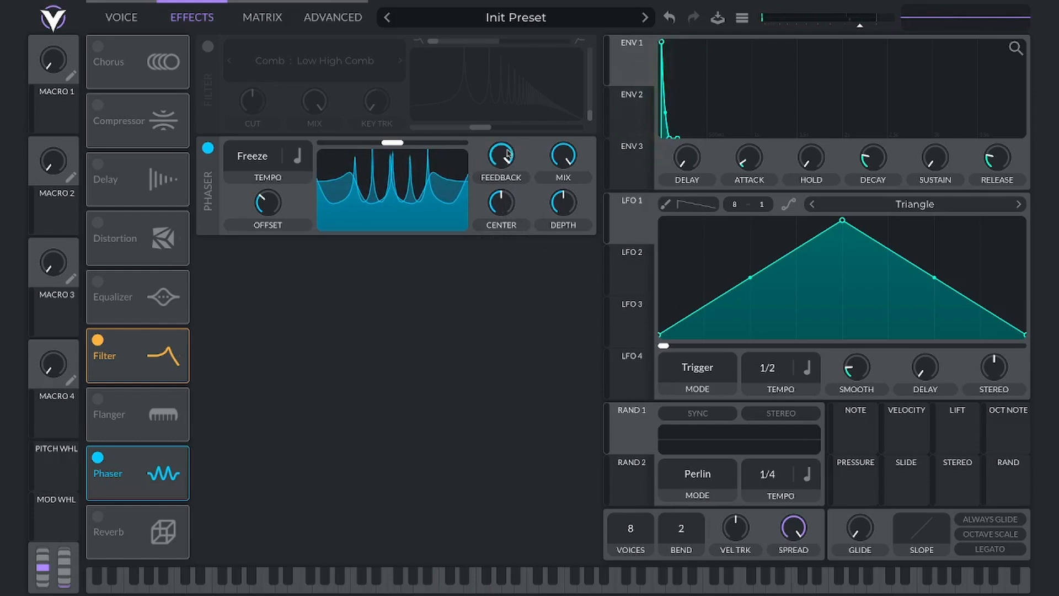
mouse_move(506, 155)
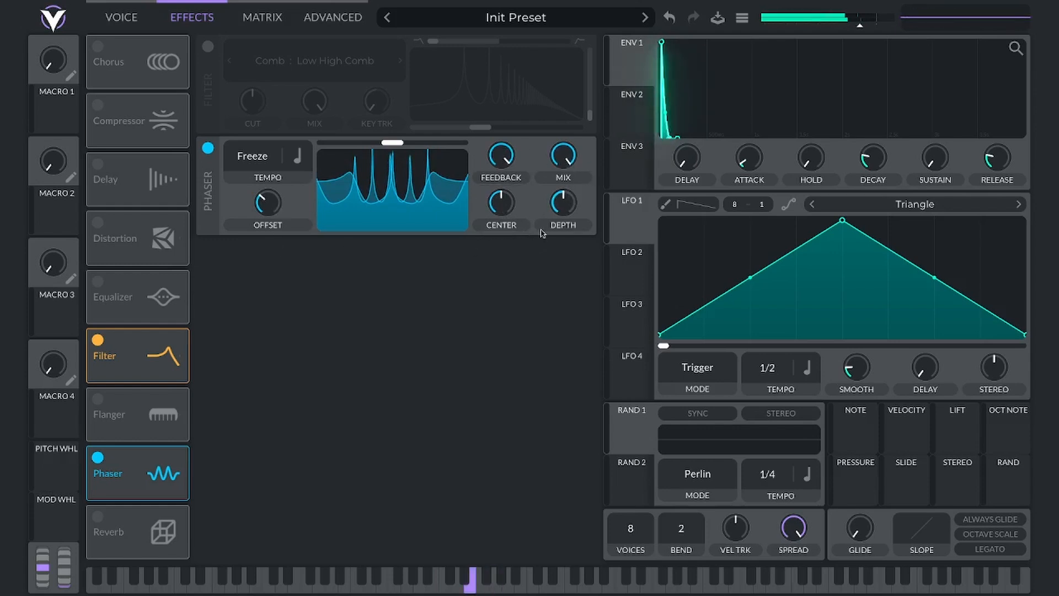
mouse_move(504, 203)
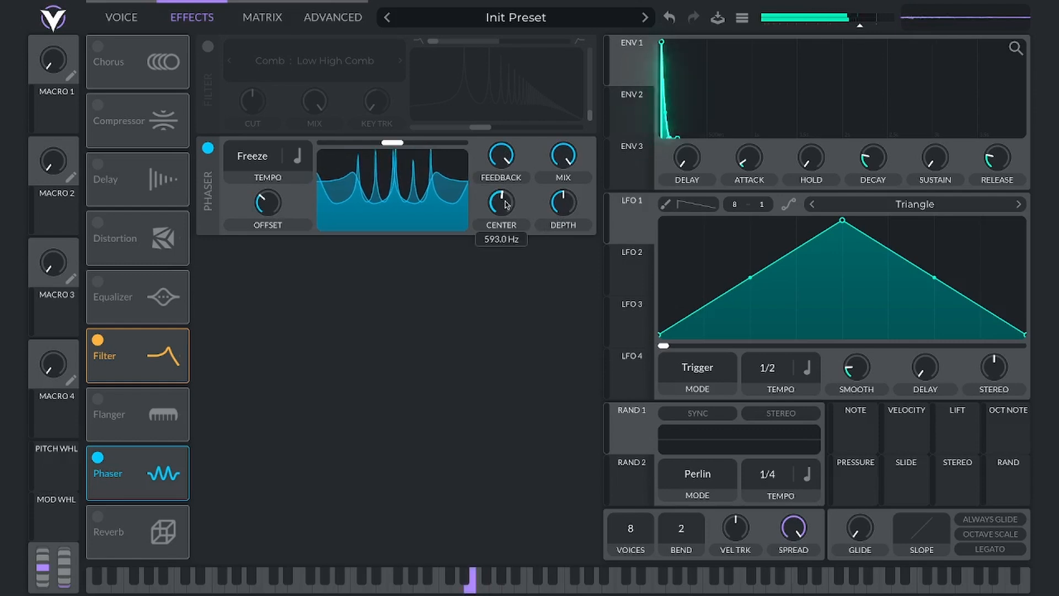
scroll(505, 205, up, 1)
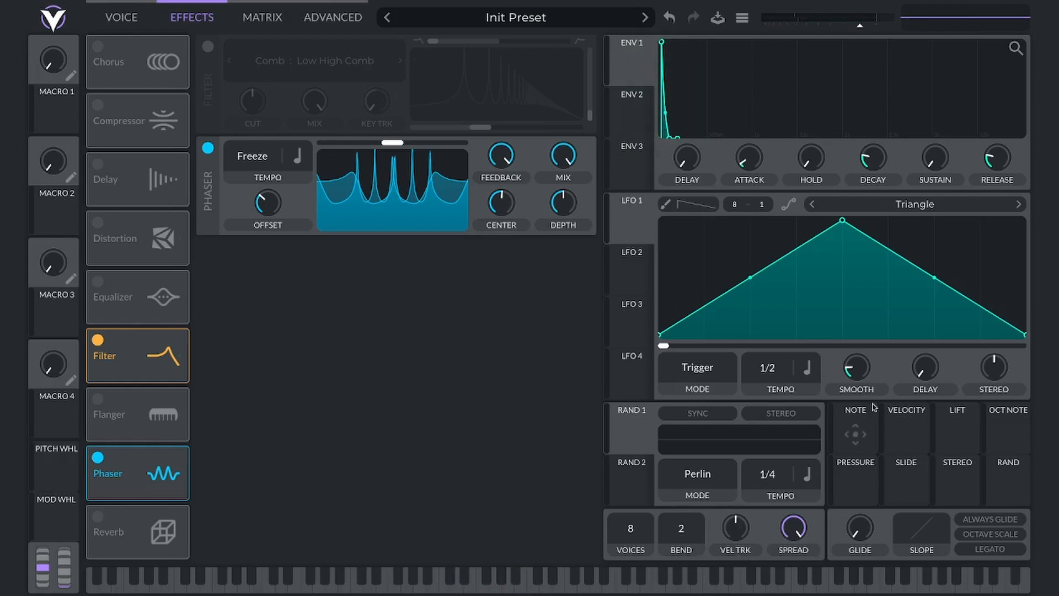
Step: Modulate the phaser's center frequency with the Note source and set the modulation amount to 48
drag(857, 440, 504, 202)
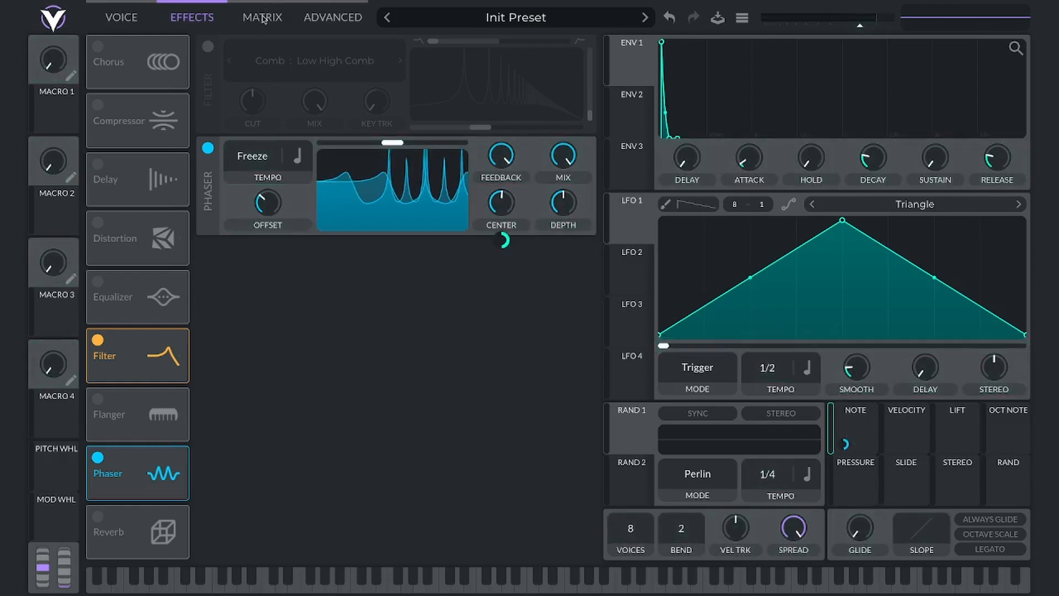
click(263, 18)
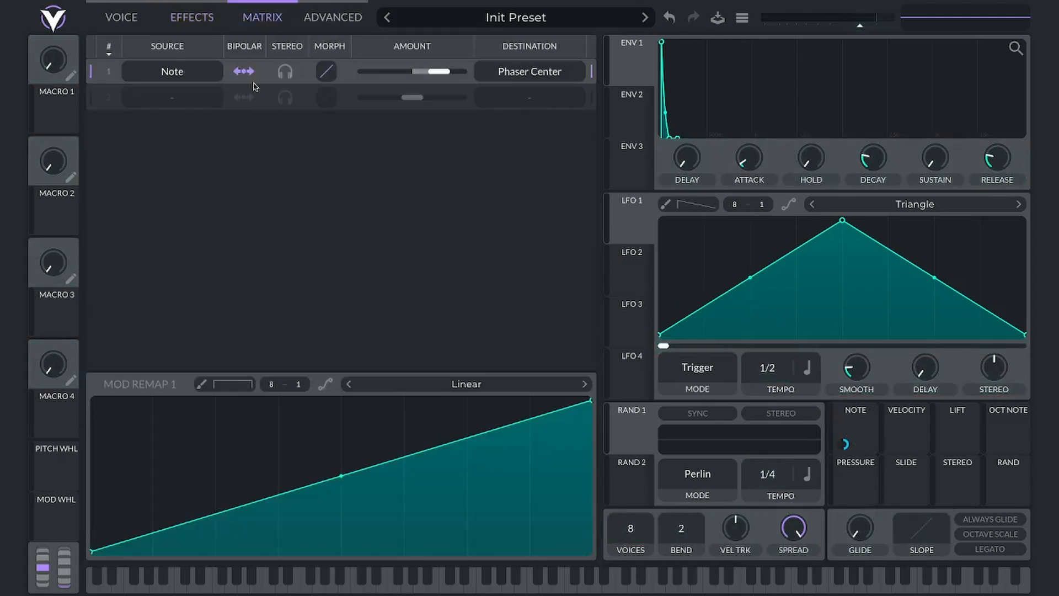
right_click(431, 71)
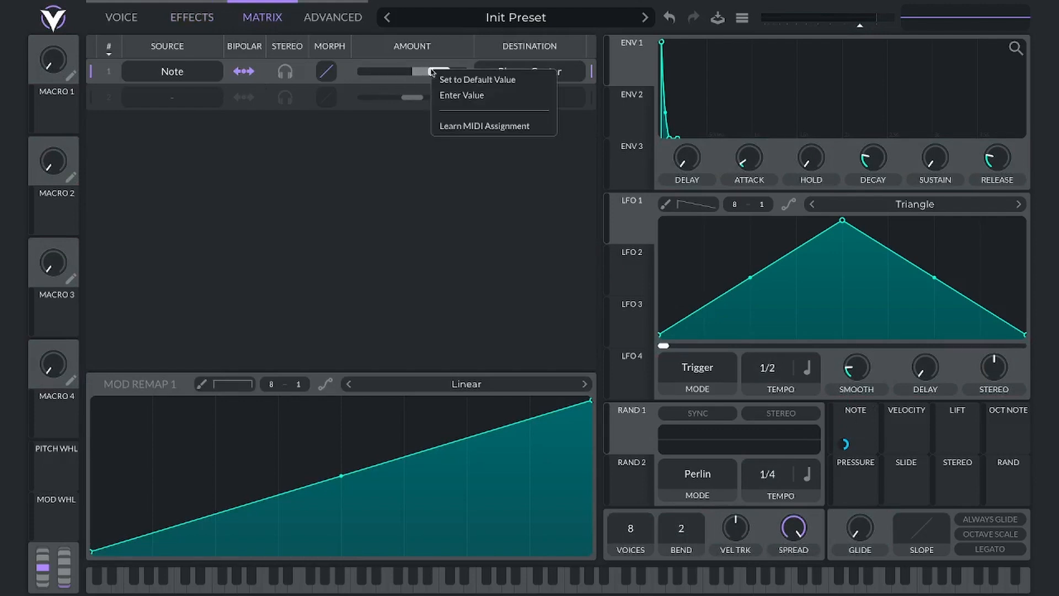
click(471, 95)
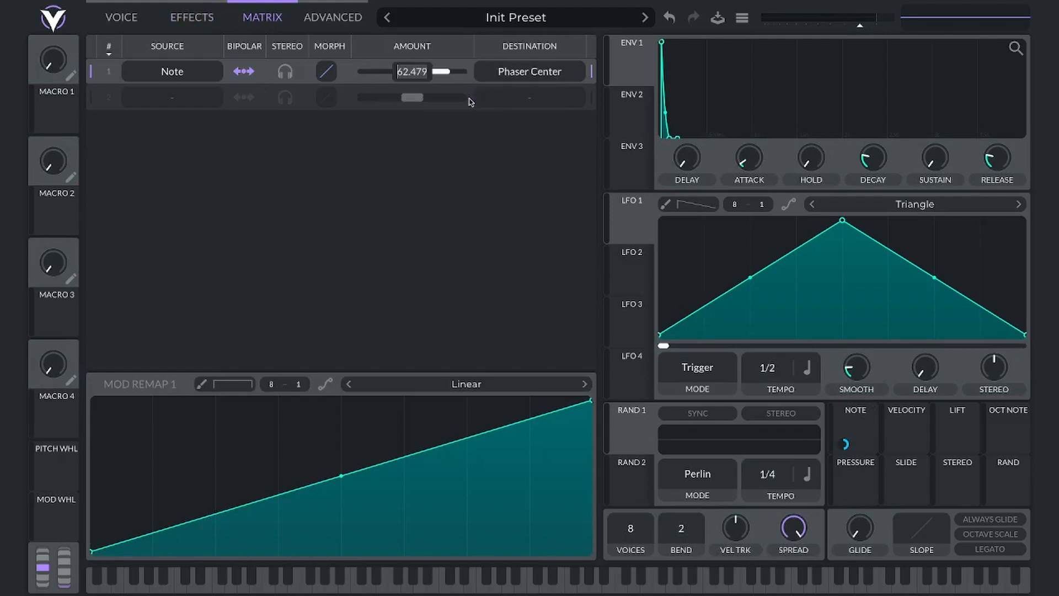
text(24)
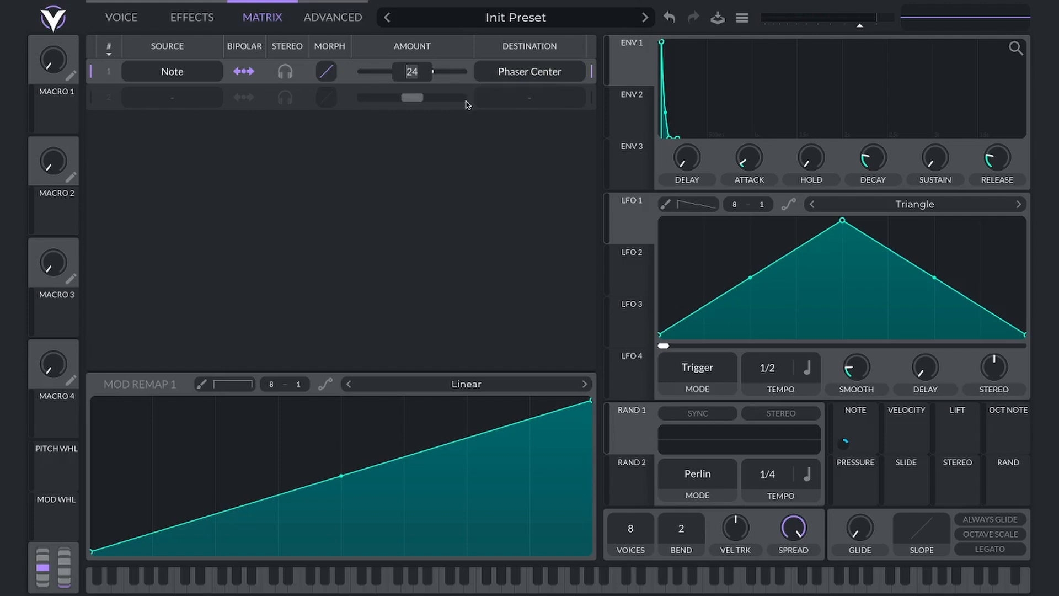
text(48st)
key(Return)
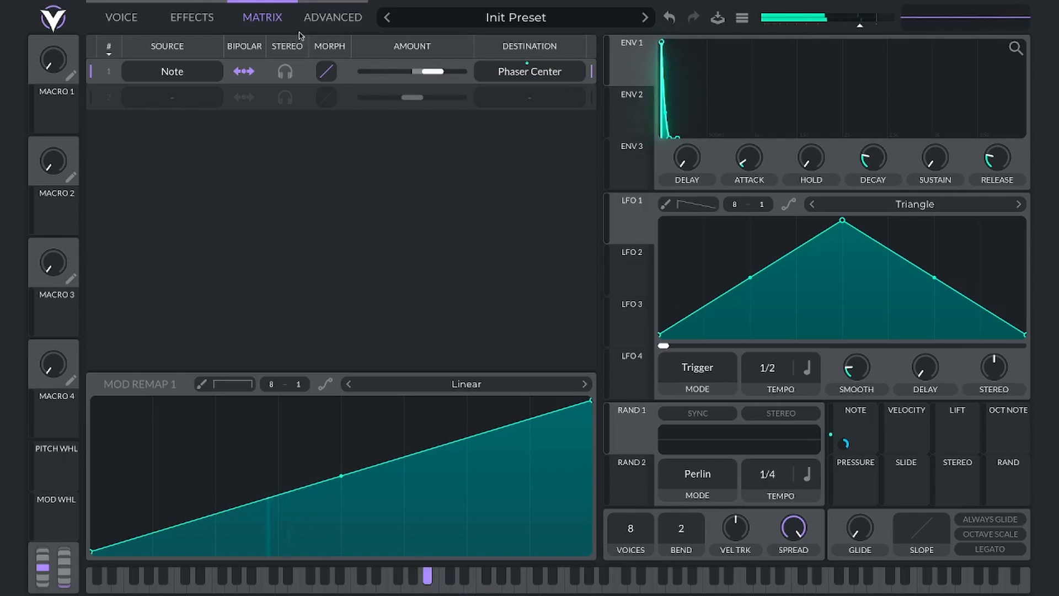
Step: Add a reverb to the effects chain and slightly reduce its time
click(192, 17)
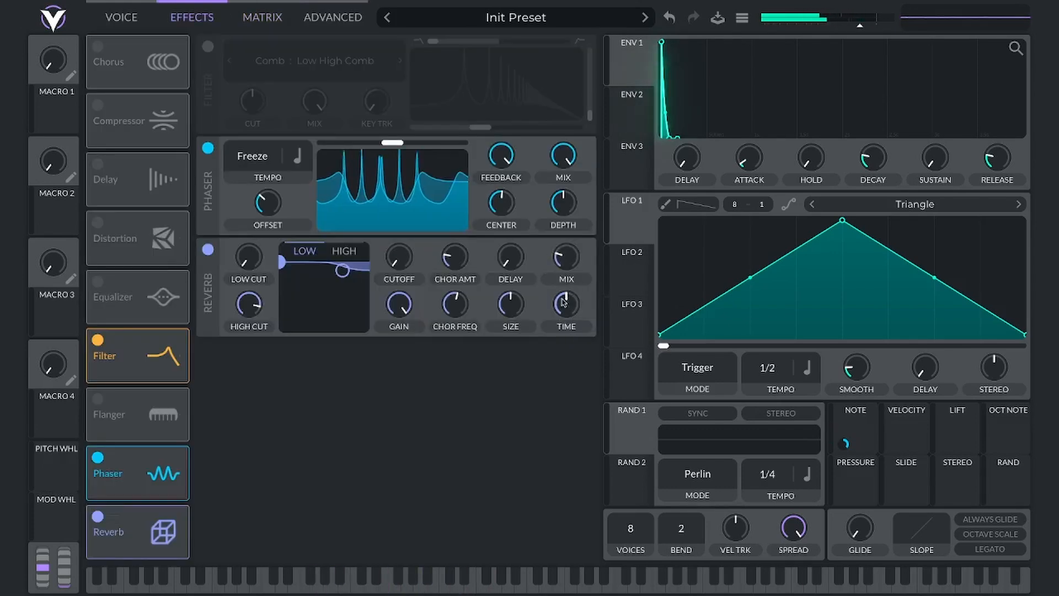
mouse_move(563, 310)
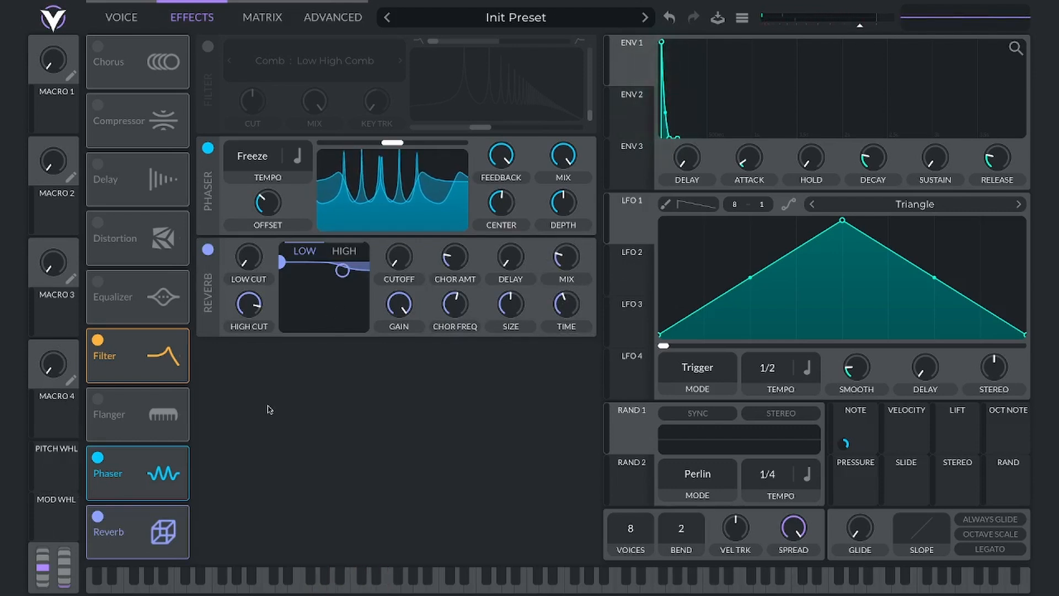
Step: Add a multiband compressor between the phaser and reverb, and pull its low-band threshold all the way down
click(97, 105)
drag(158, 113, 130, 469)
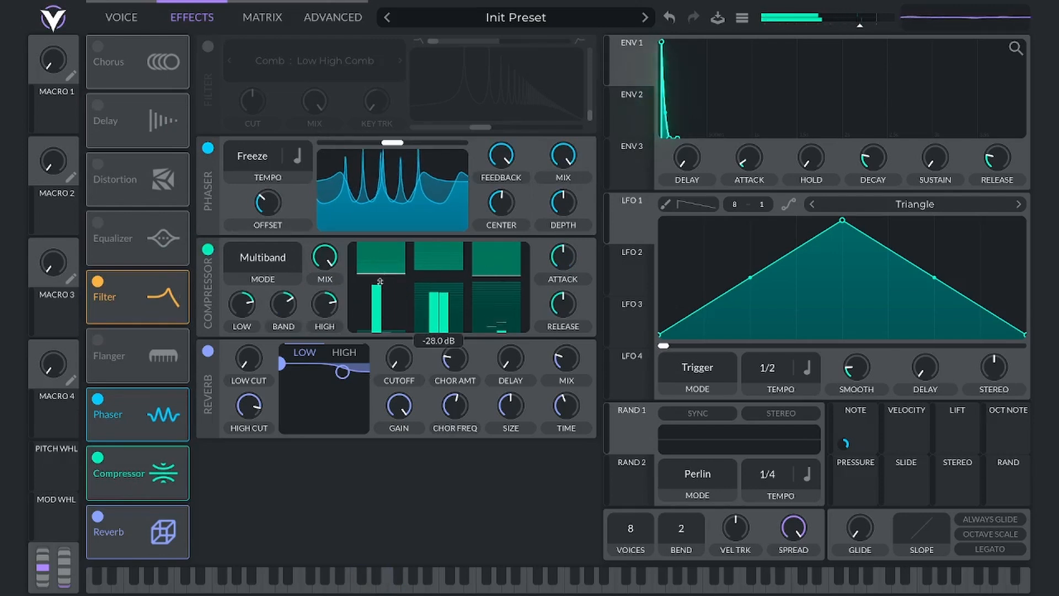
drag(389, 307, 377, 331)
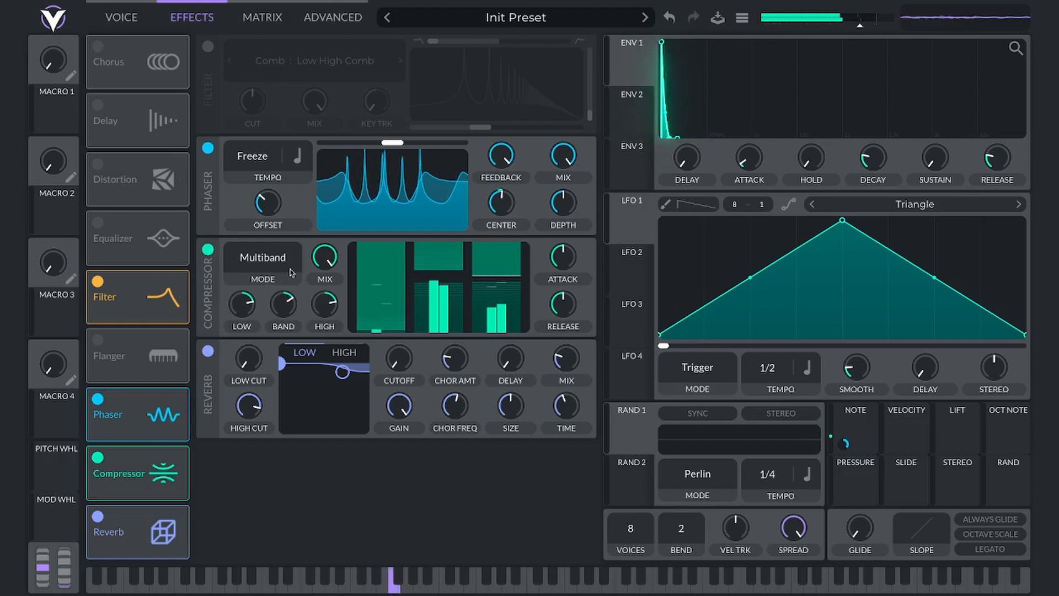
Step: Compare the sound with and without the compressor, and bypass the compressor, phaser and reverb effects
click(209, 250)
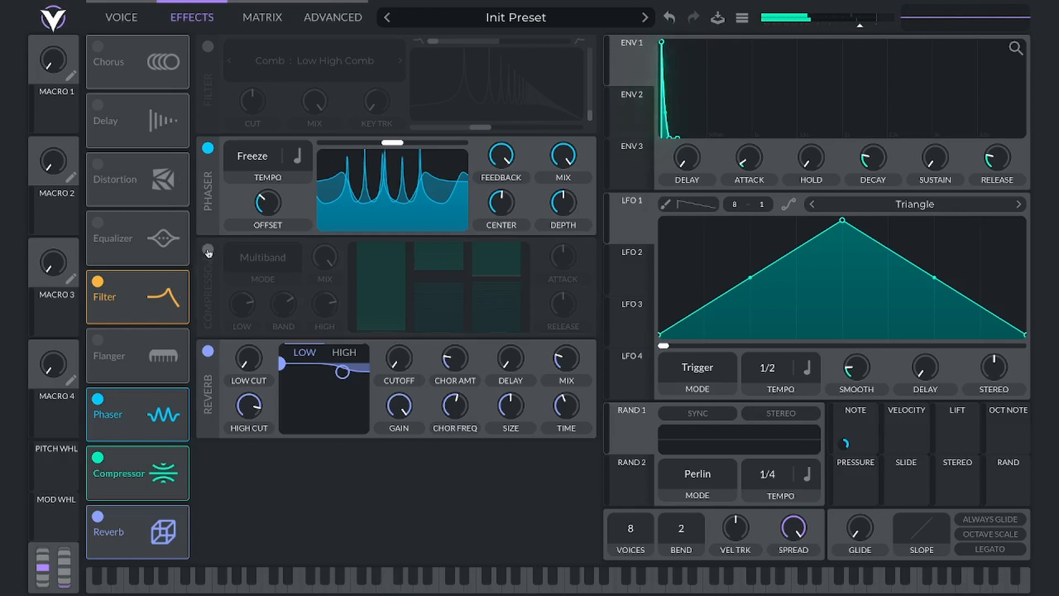
click(208, 251)
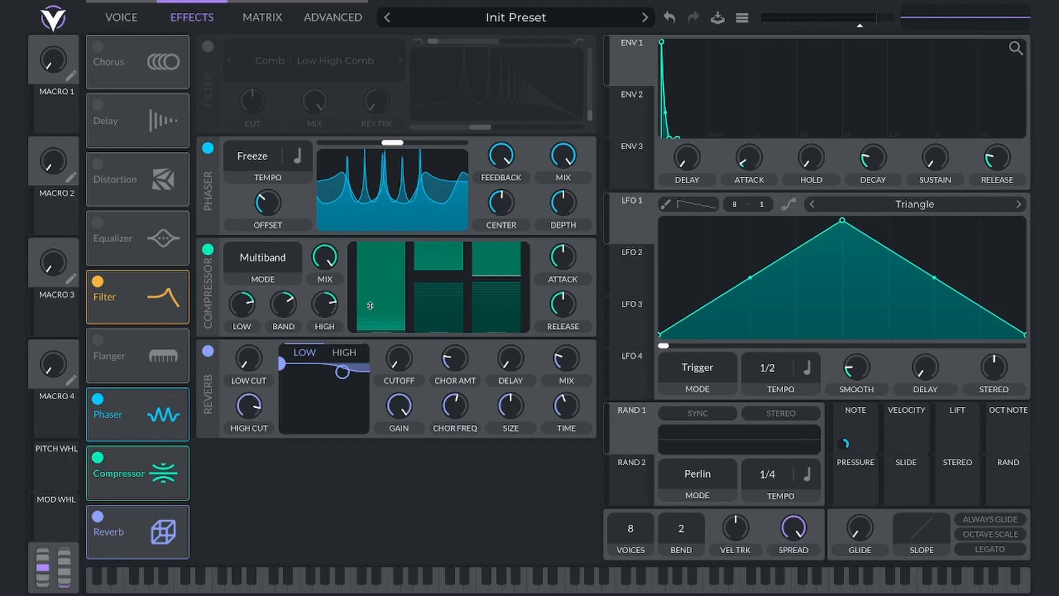
click(208, 250)
click(208, 148)
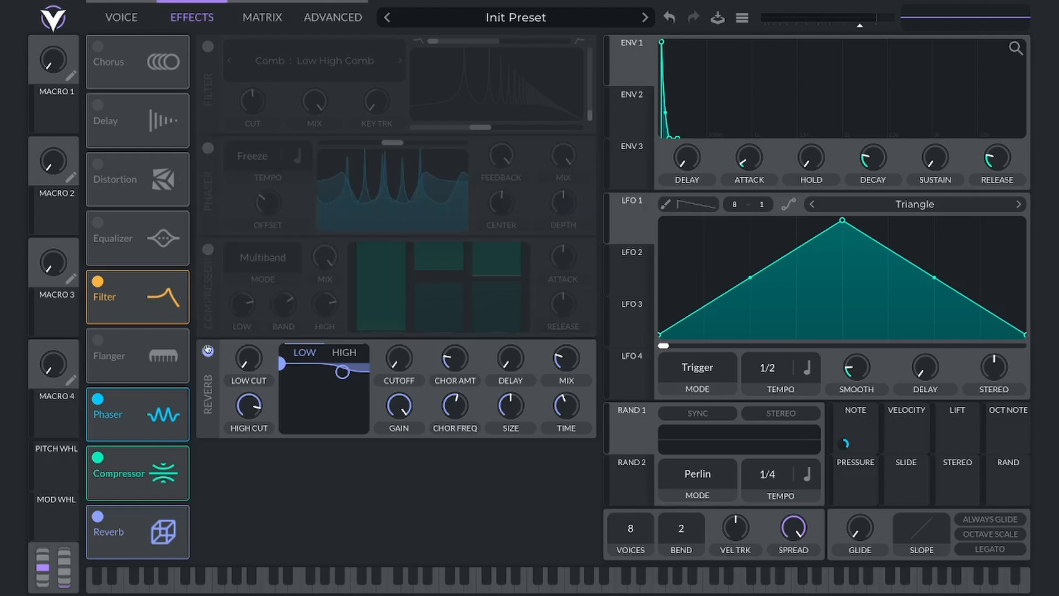
click(208, 350)
Step: Enable Filter 1 for the voice, set it to the Low High Comb model and raise its resonance to maximum
click(114, 12)
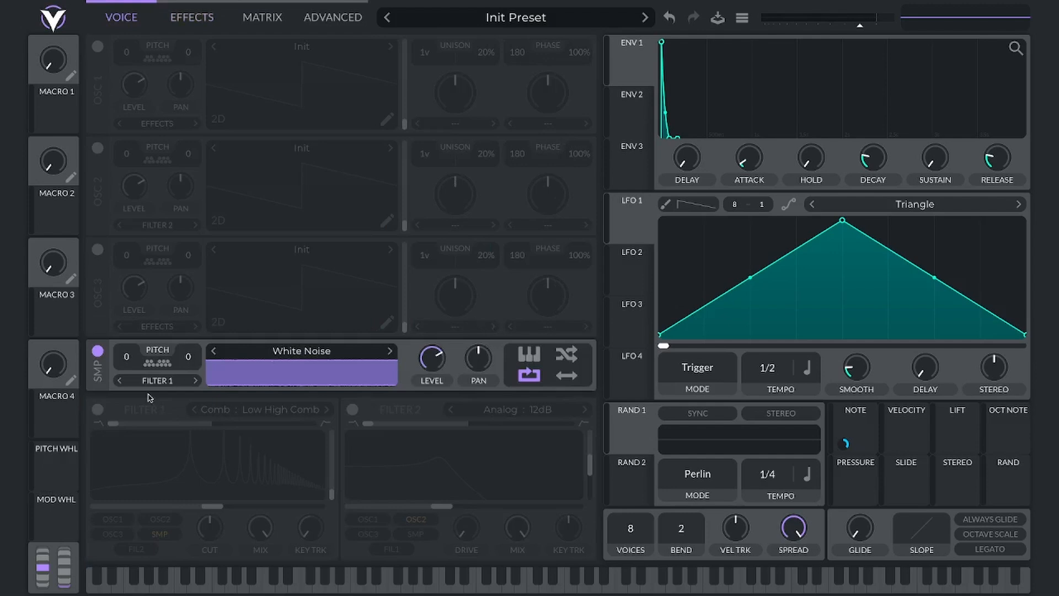
click(98, 410)
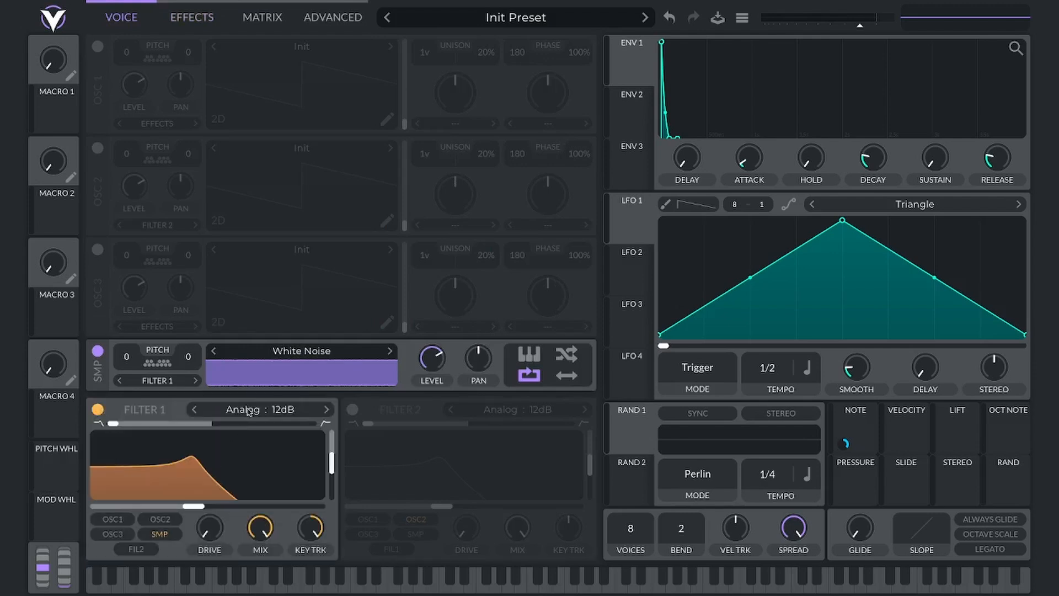
click(249, 411)
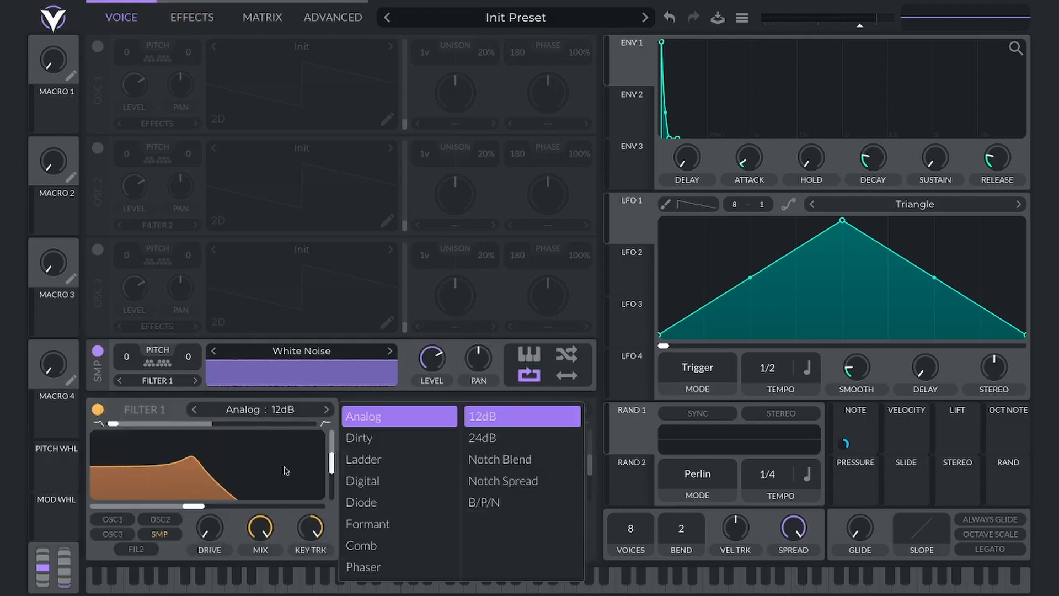
click(390, 552)
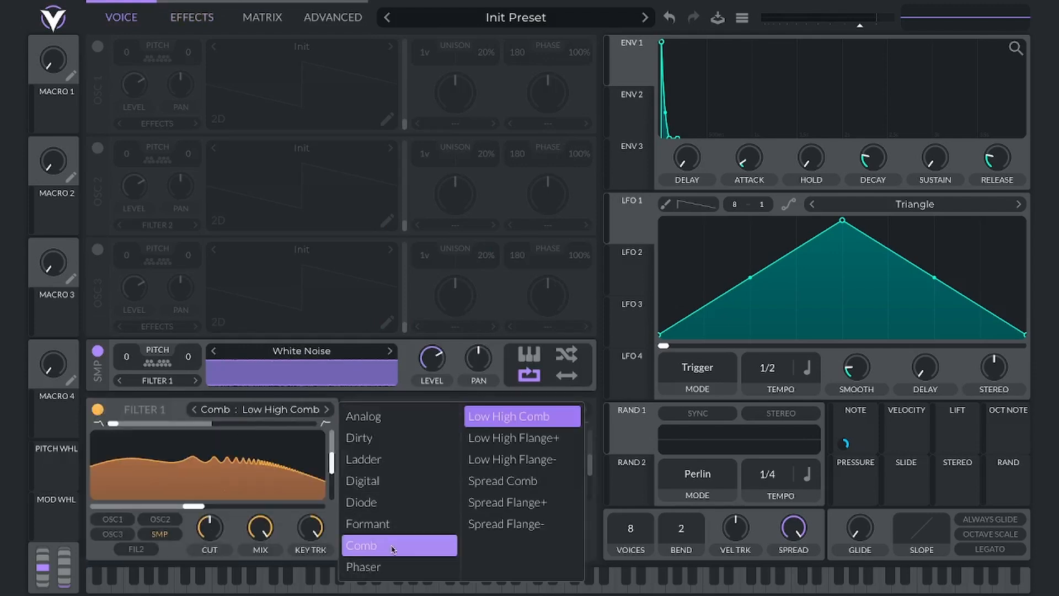
click(181, 446)
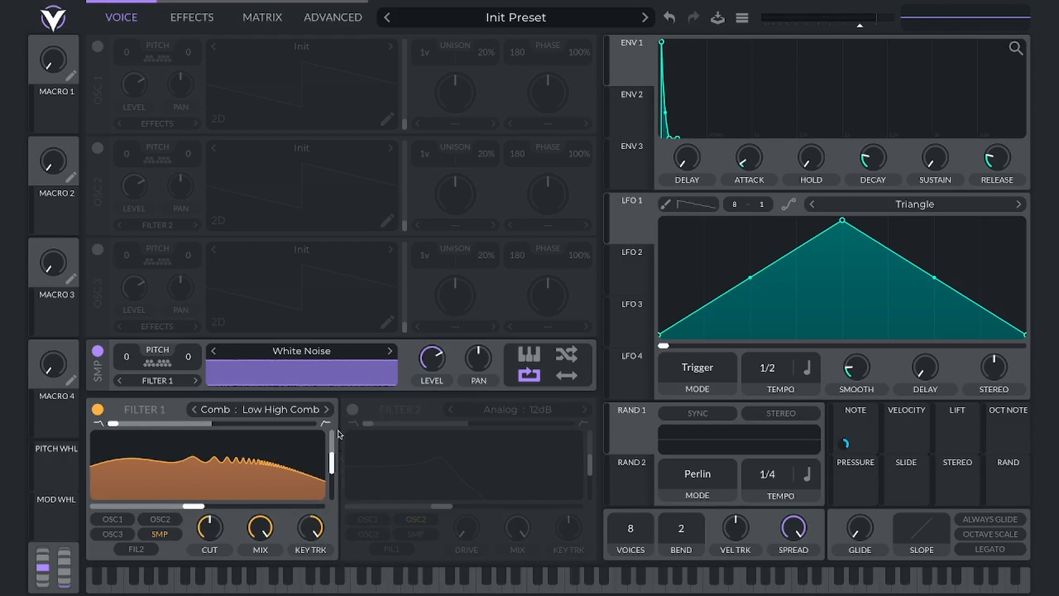
drag(324, 466, 350, 357)
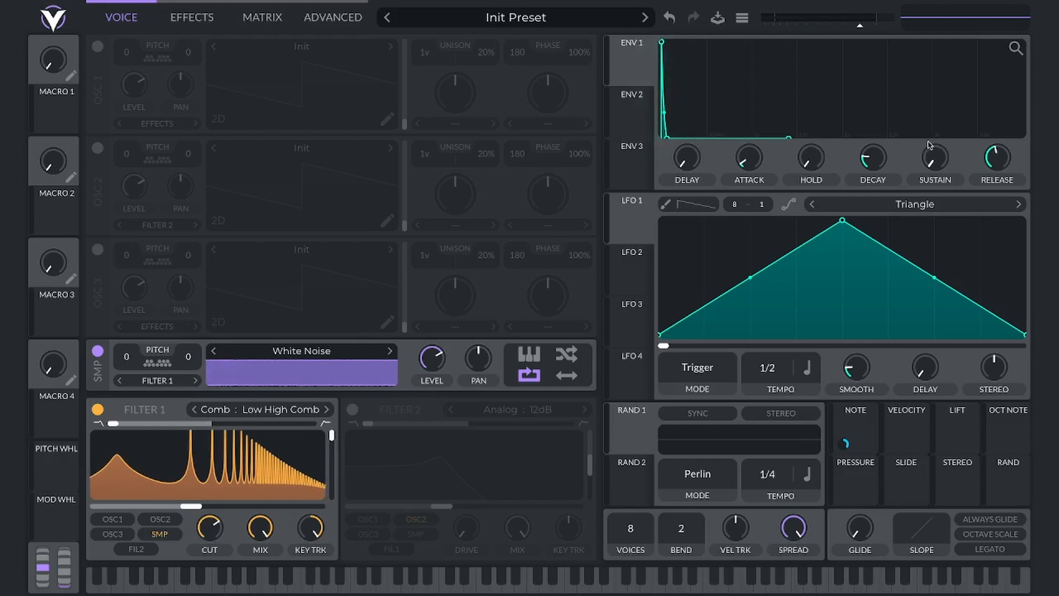
Step: Shape Envelope 1 with full sustain, a longer decay and a slightly shorter release
drag(936, 166, 949, 35)
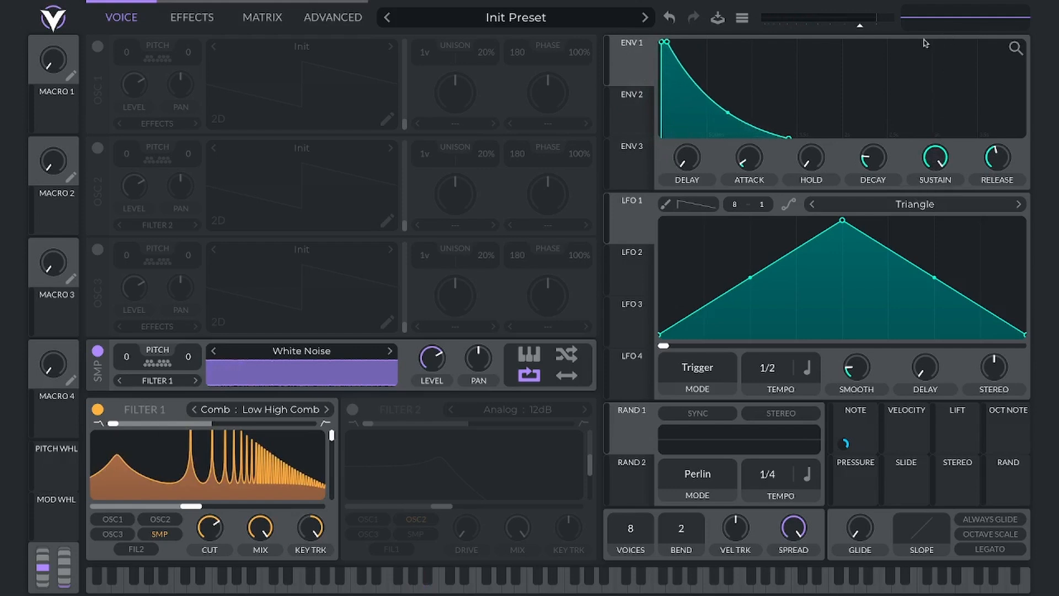
drag(880, 163, 880, 159)
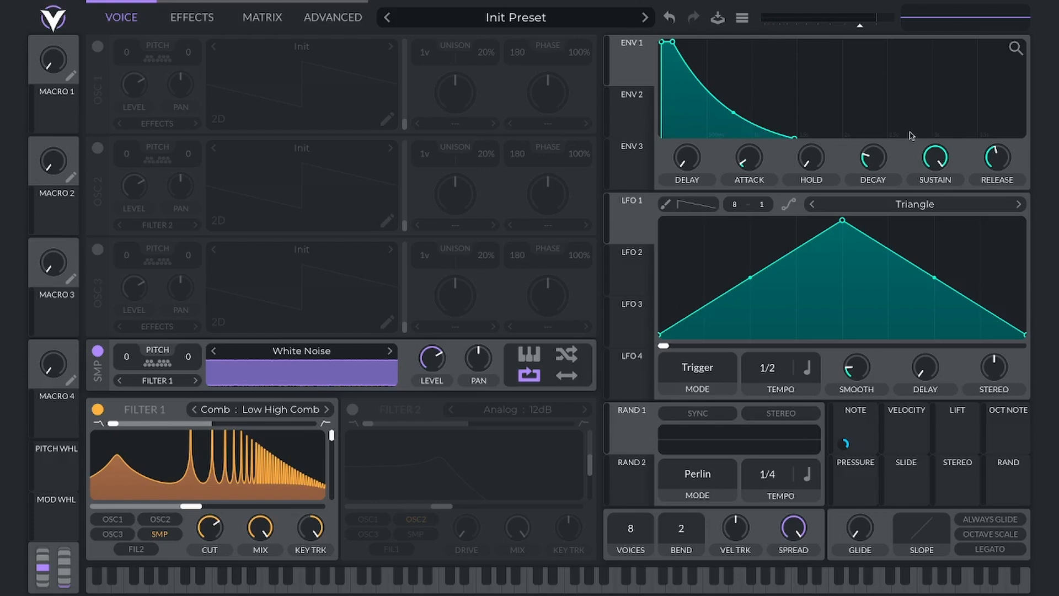
drag(995, 159, 997, 173)
drag(881, 163, 883, 154)
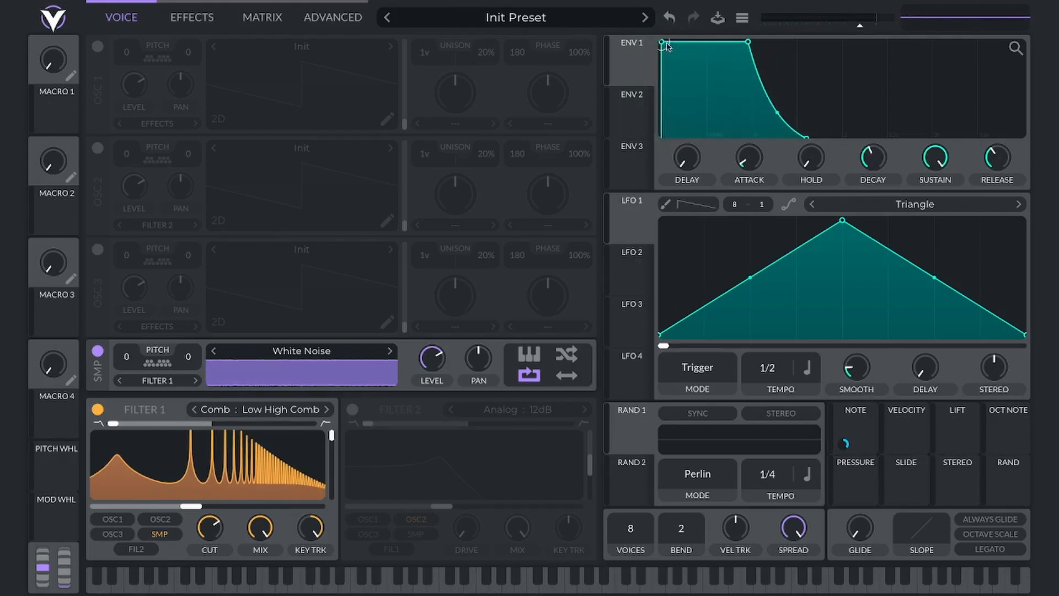
Step: Give Envelope 2 zero sustain for a short burst, and modulate the white noise level from zero with it at an amount of 0.706
click(632, 104)
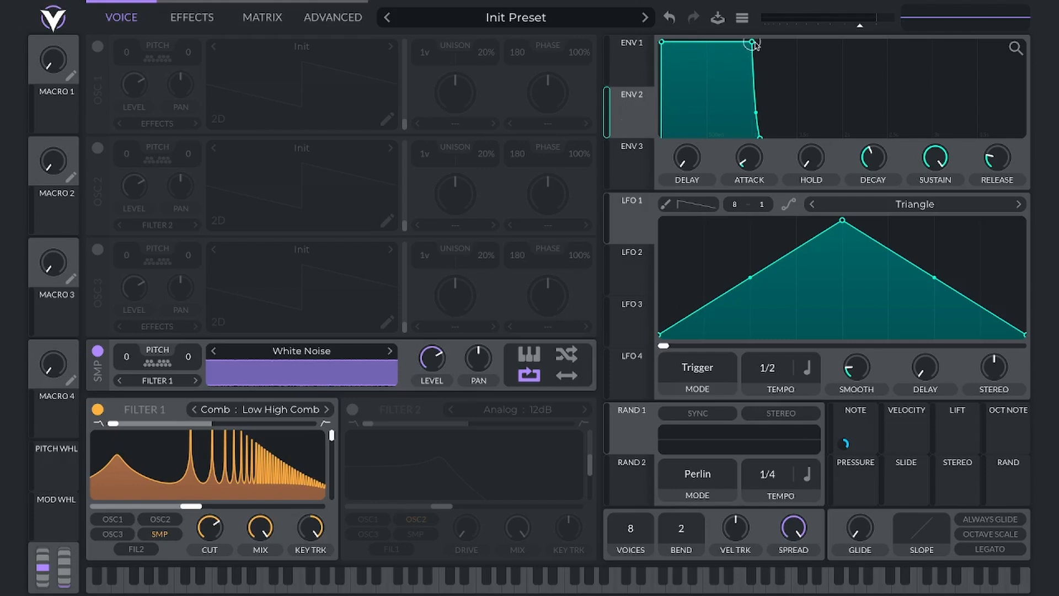
drag(752, 42, 753, 136)
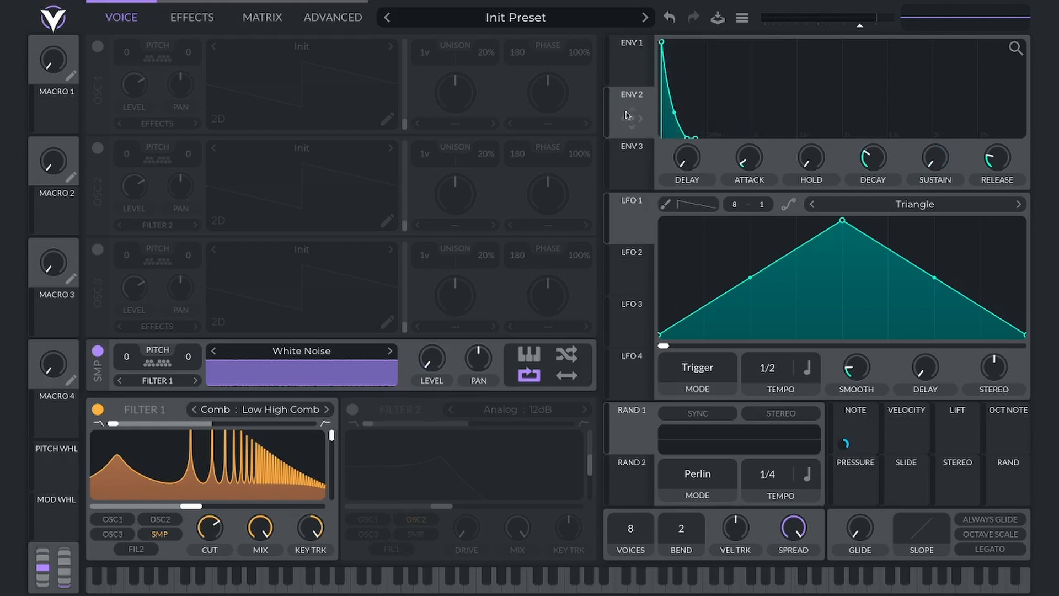
drag(632, 118, 428, 398)
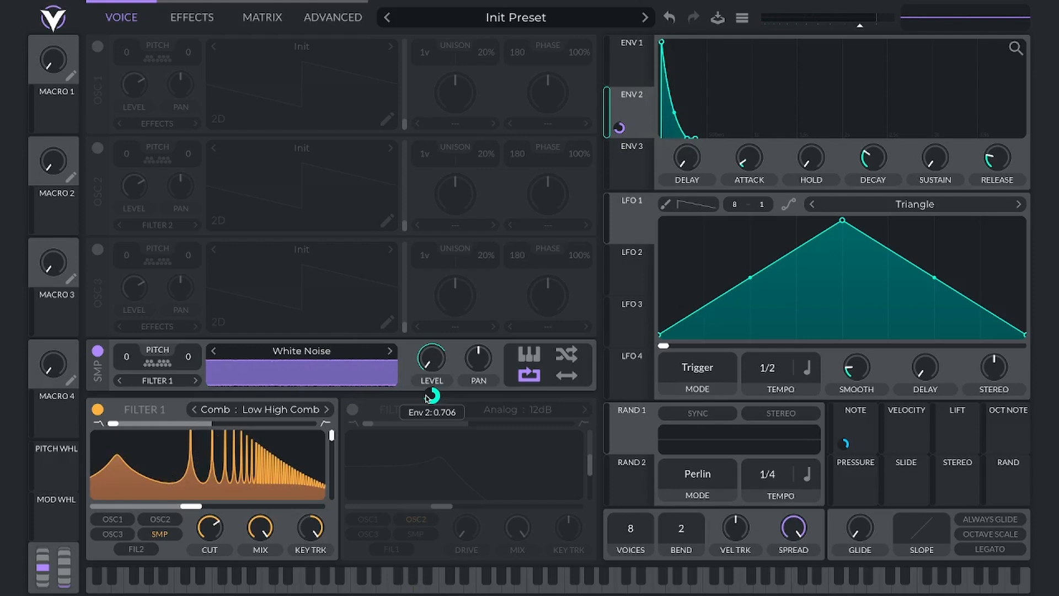
Step: Lengthen Envelope 1's release, and tune Filter 1's comb with a lower cutoff and a blend of about 0.27
click(632, 50)
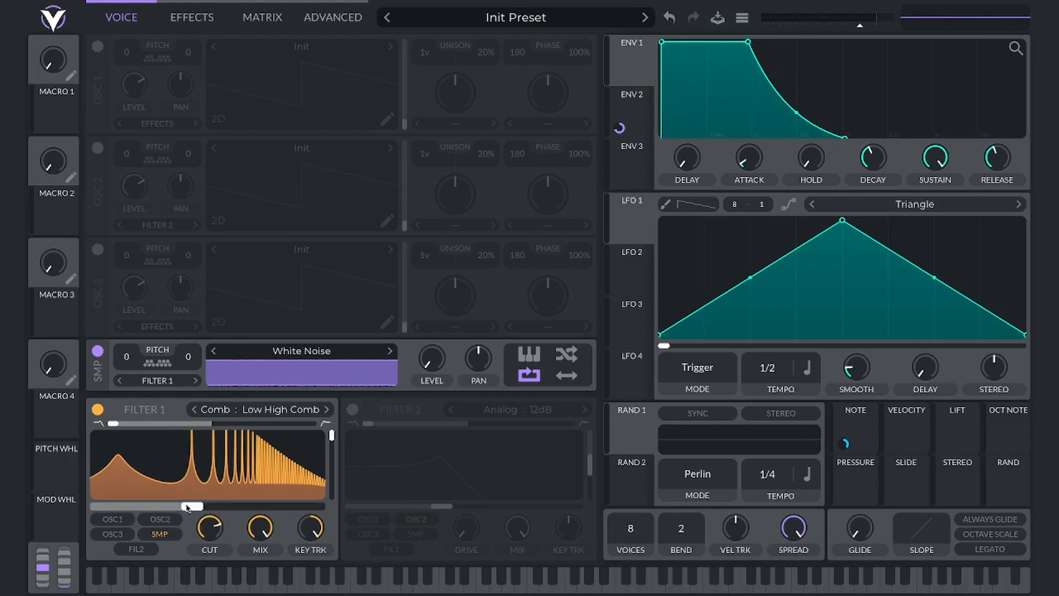
drag(193, 506, 147, 508)
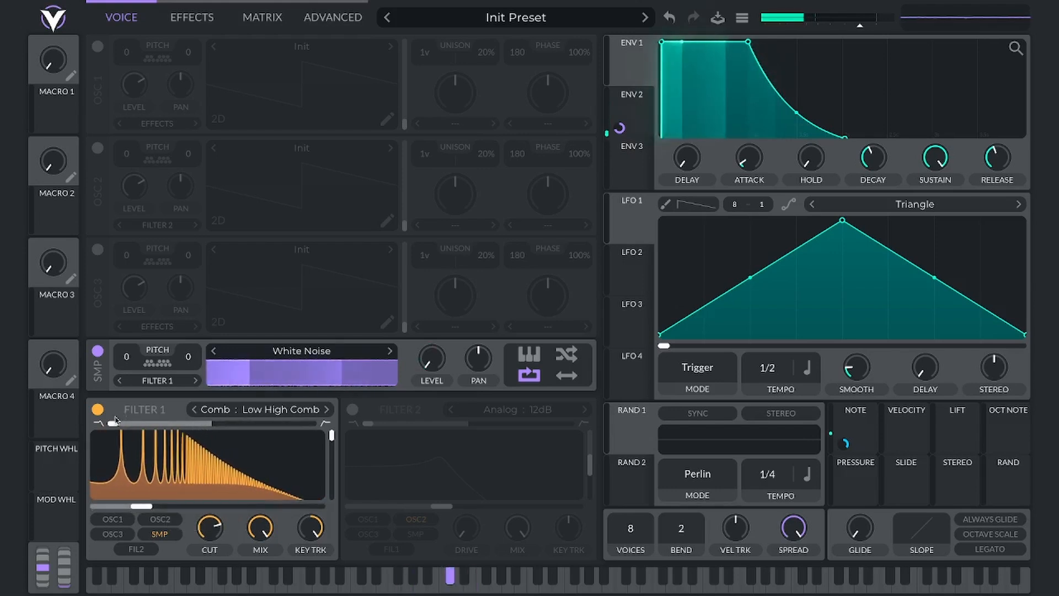
drag(113, 424, 136, 424)
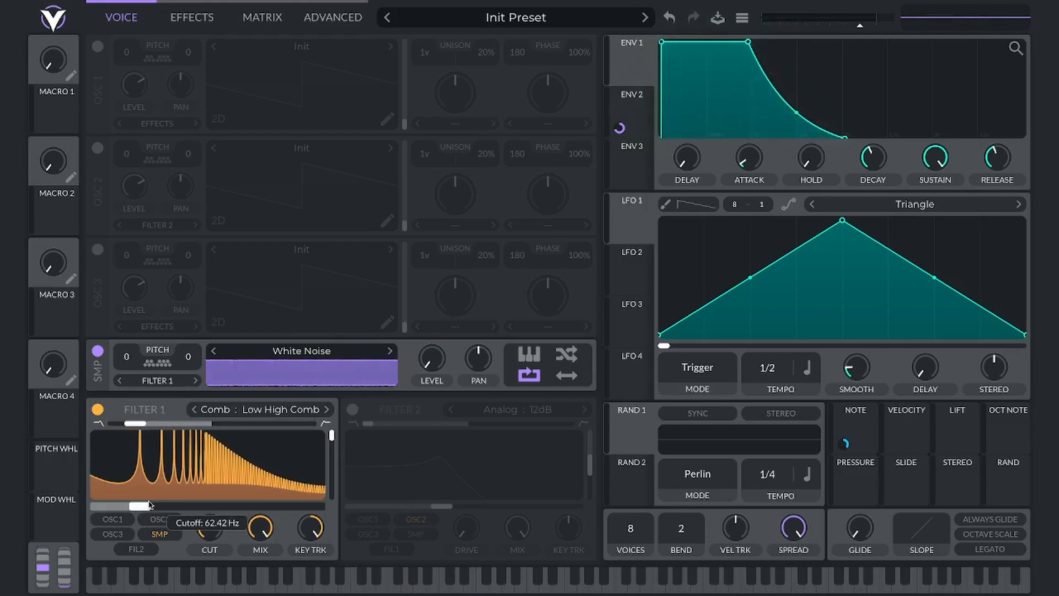
drag(147, 506, 149, 510)
drag(133, 425, 135, 428)
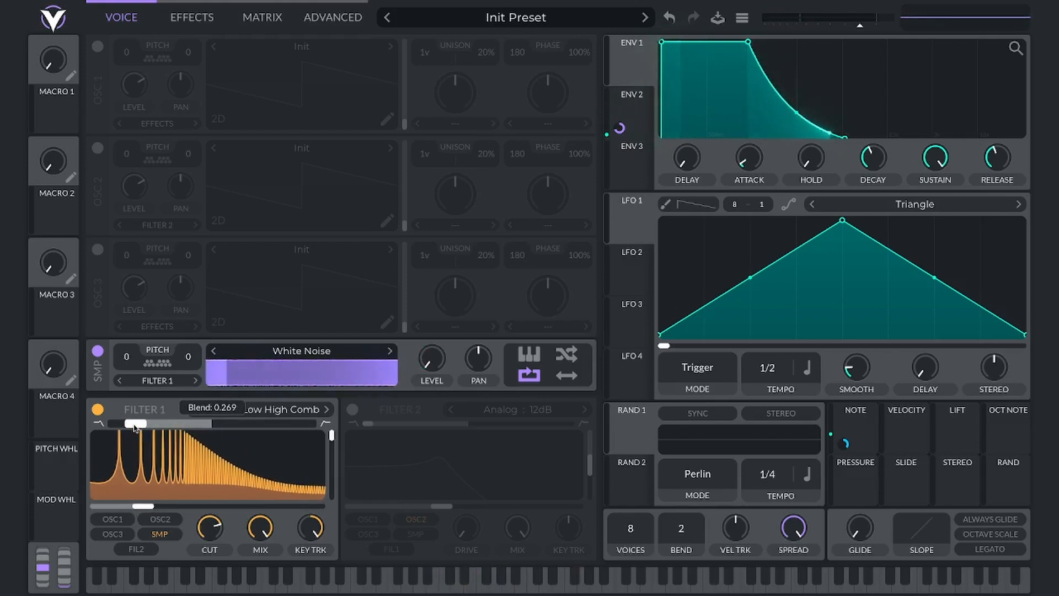